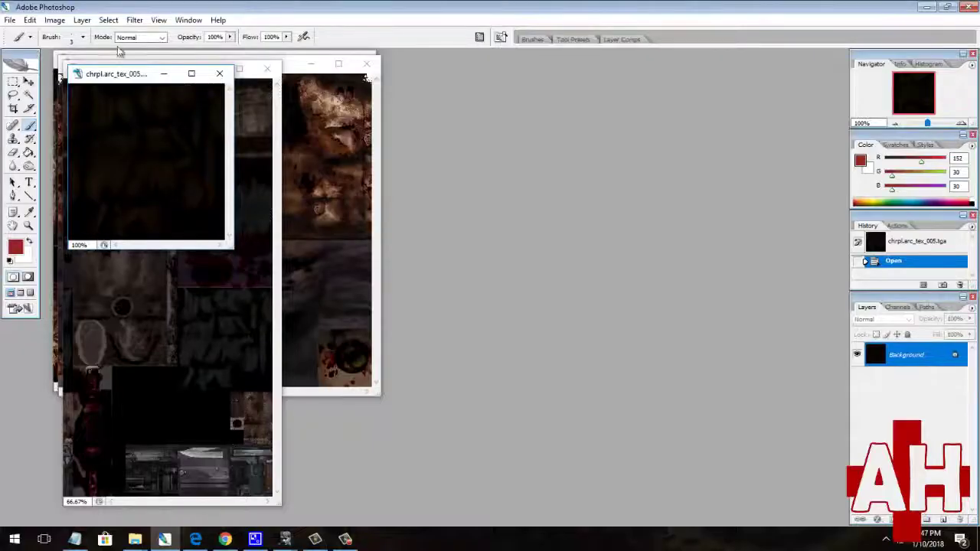
- Move the tex_005, tex_004 and tex_003 windows aside and bring the tex_002 face texture forward
left_click_drag(123, 80, 535, 92)
left_click_drag(210, 70, 505, 101)
left_click_drag(187, 75, 200, 198)
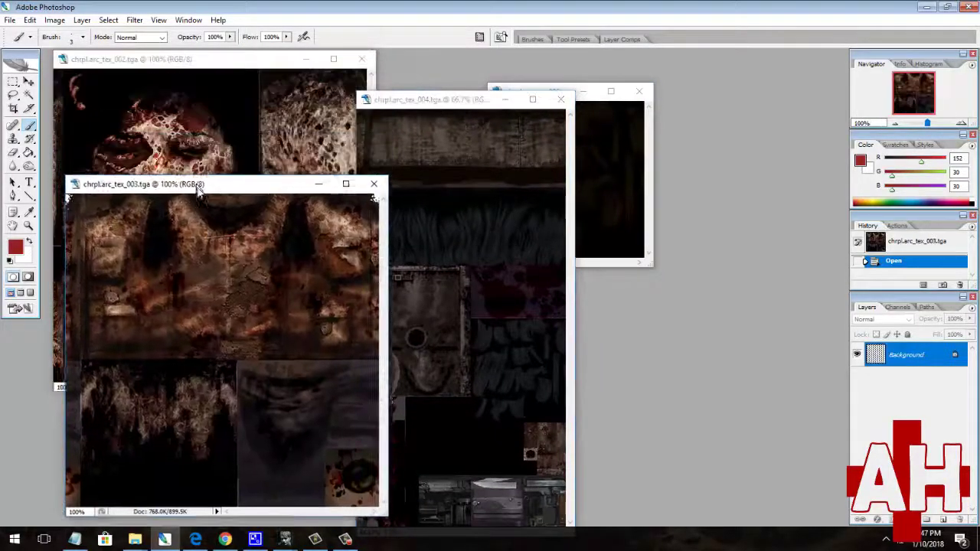
left_click(214, 60)
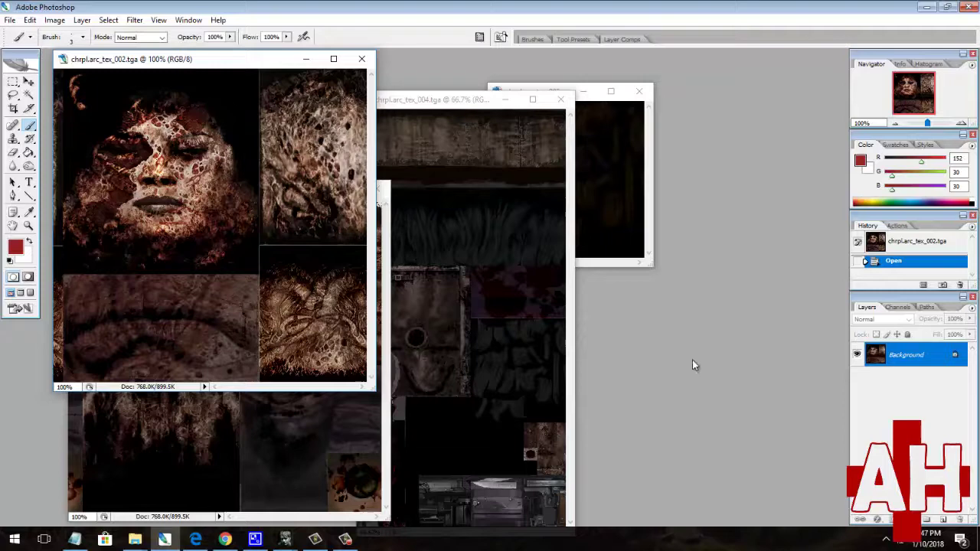
- Open the Texture Exp folder, select chren.arc_tex_016, and arrange the Texture Explorer and preview windows
left_click(138, 541)
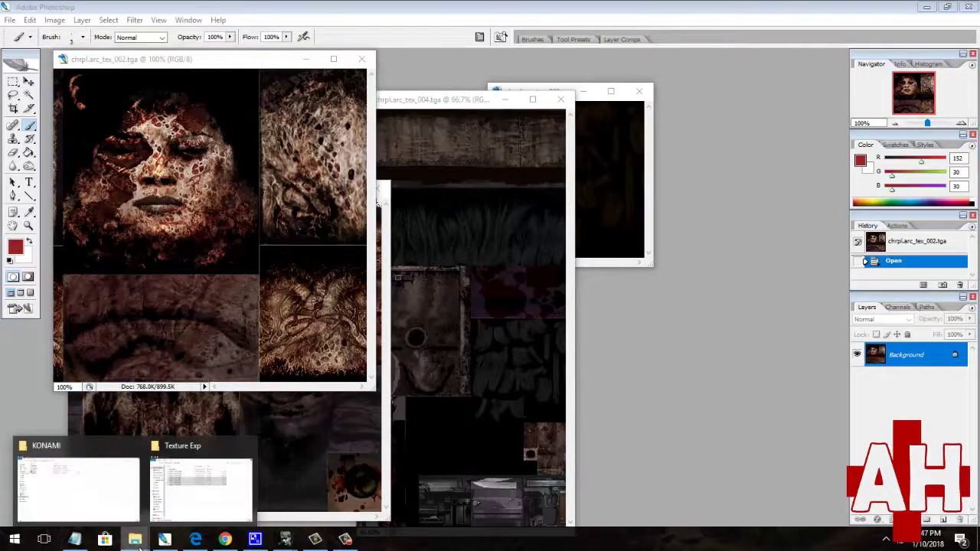
left_click(201, 513)
left_click_drag(729, 183, 186, 249)
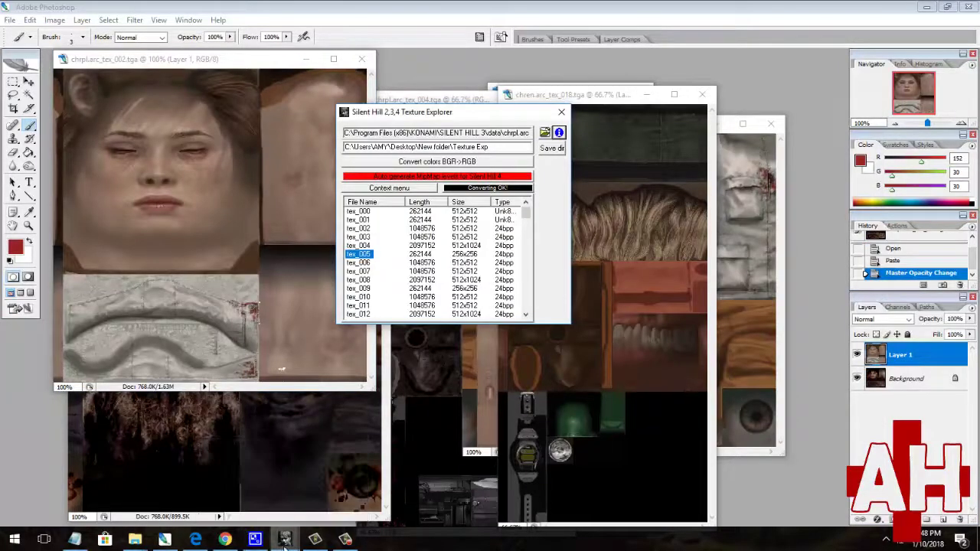
left_click(335, 508)
left_click_drag(468, 112, 536, 98)
- Preview tex_004, tex_003 and tex_002, checking the extract/replace actions for tex_002 and tex_003
left_click(433, 232)
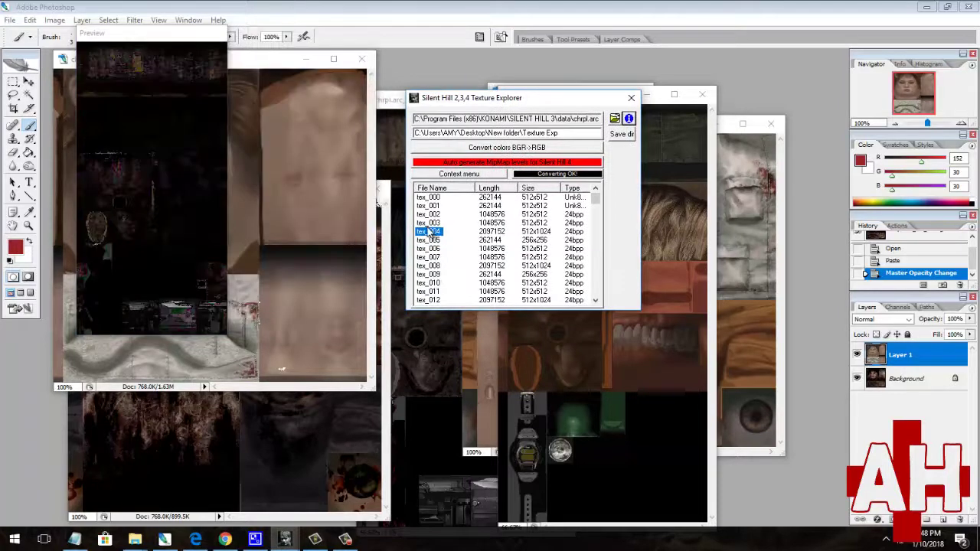
left_click(430, 223)
left_click(429, 215)
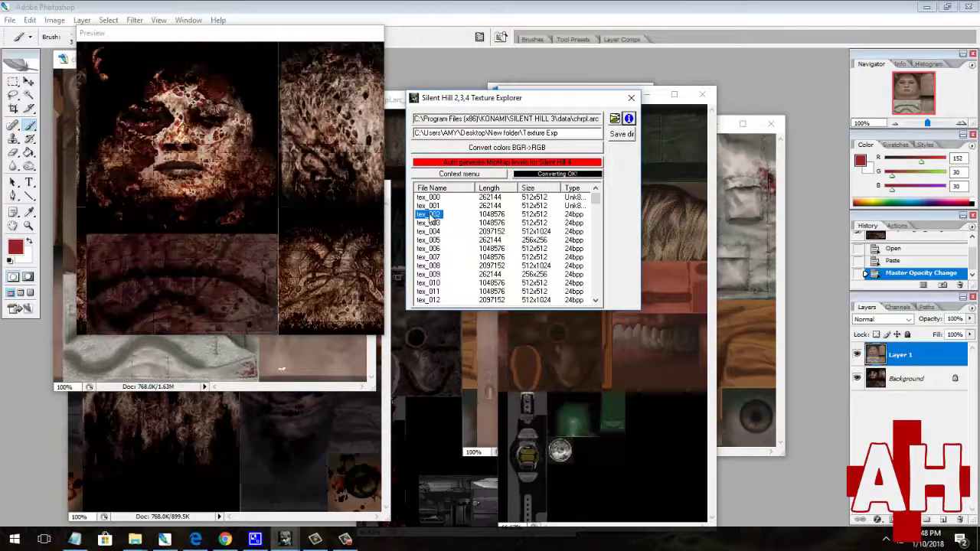
right_click(431, 220)
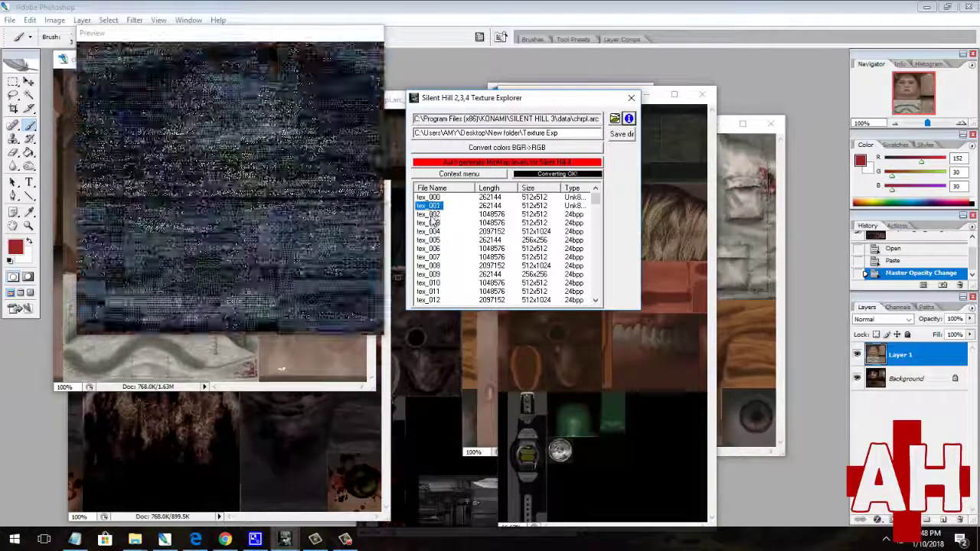
left_click(431, 217)
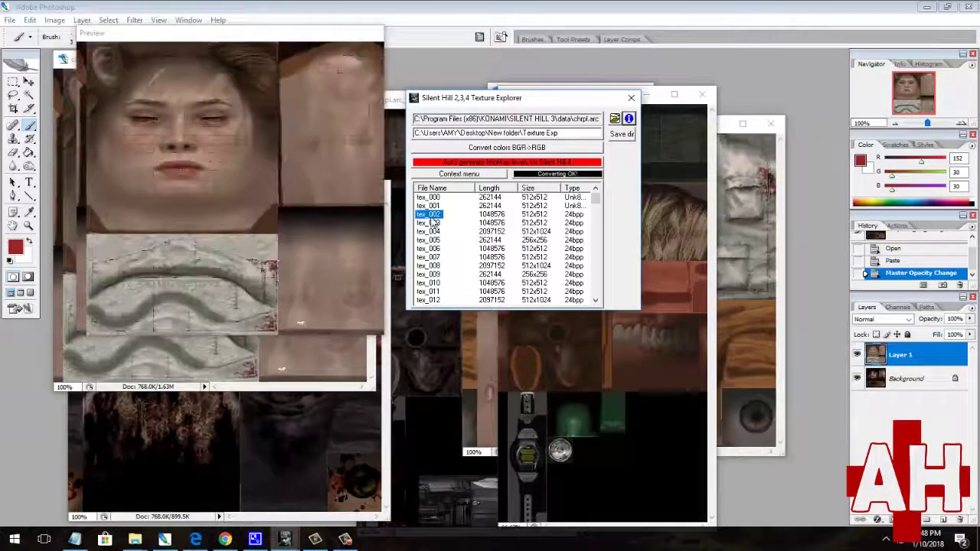
left_click(432, 223)
right_click(434, 229)
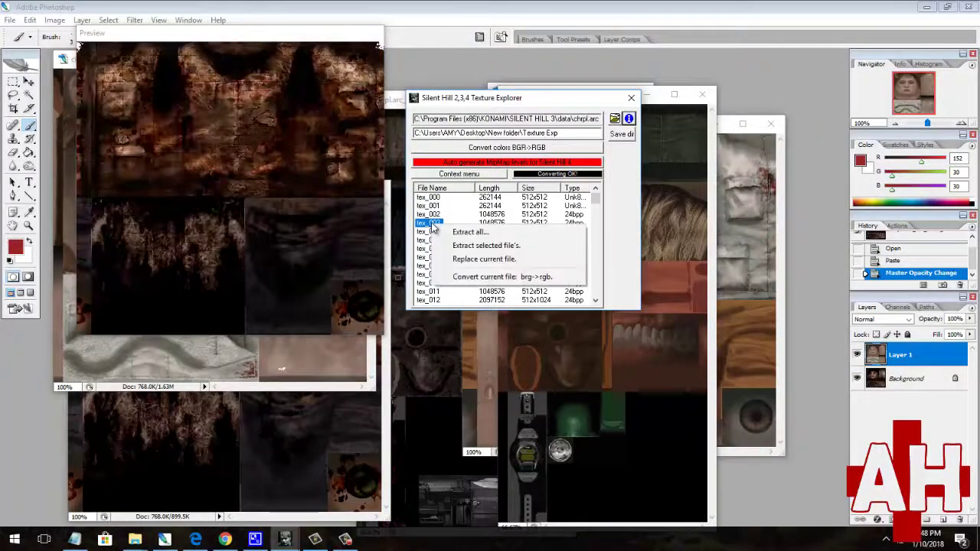
left_click(345, 539)
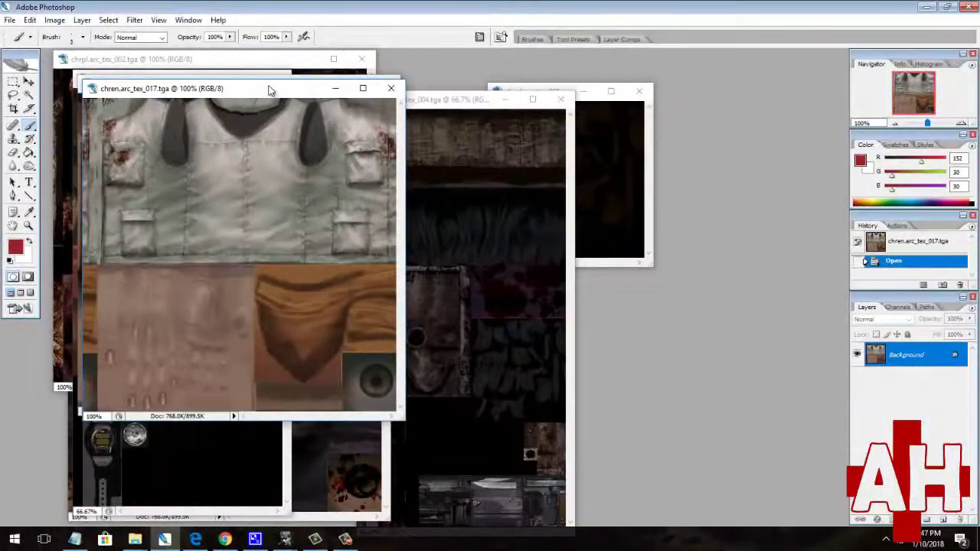
- Rearrange the chren tex_017, tex_016 and tex_018 windows with the face texture in front
left_click_drag(268, 90, 648, 126)
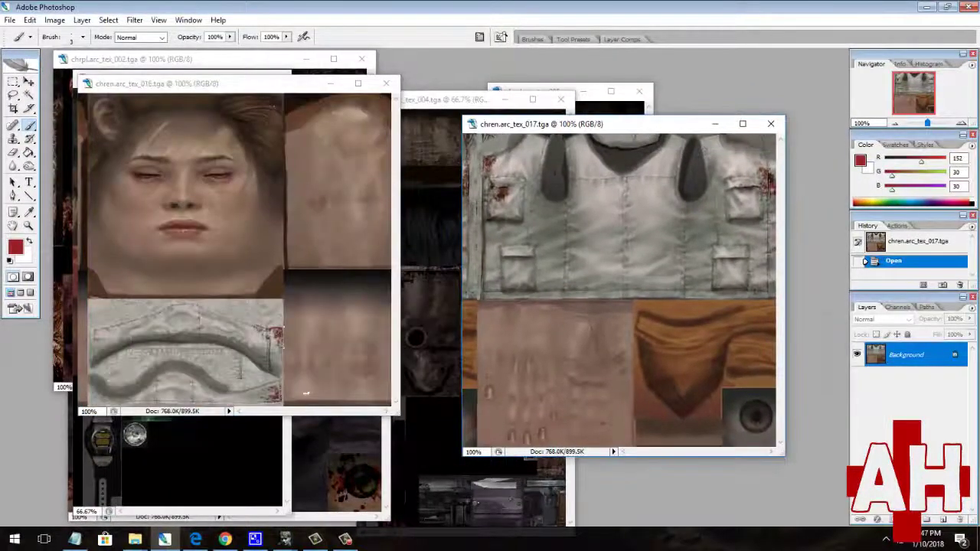
left_click_drag(241, 92, 543, 93)
left_click_drag(191, 96, 618, 104)
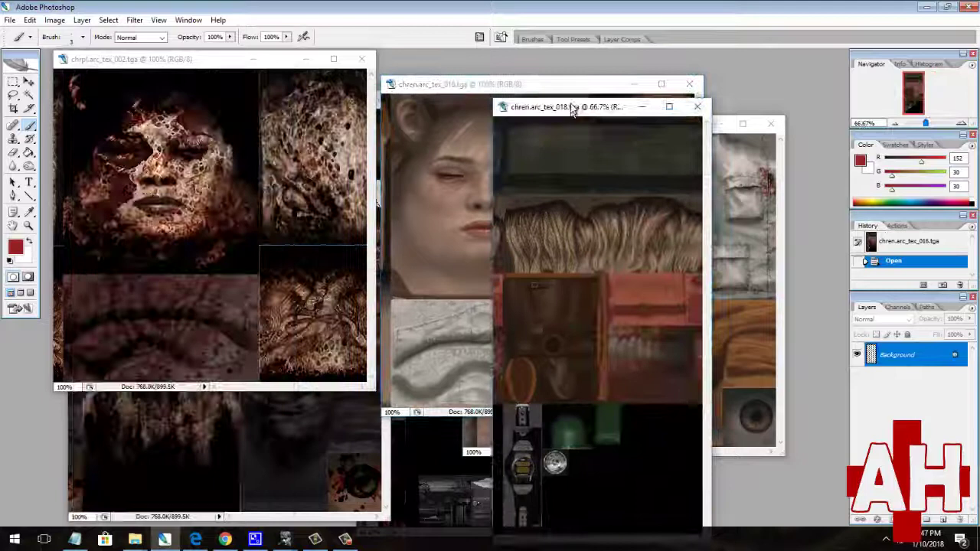
left_click(505, 110)
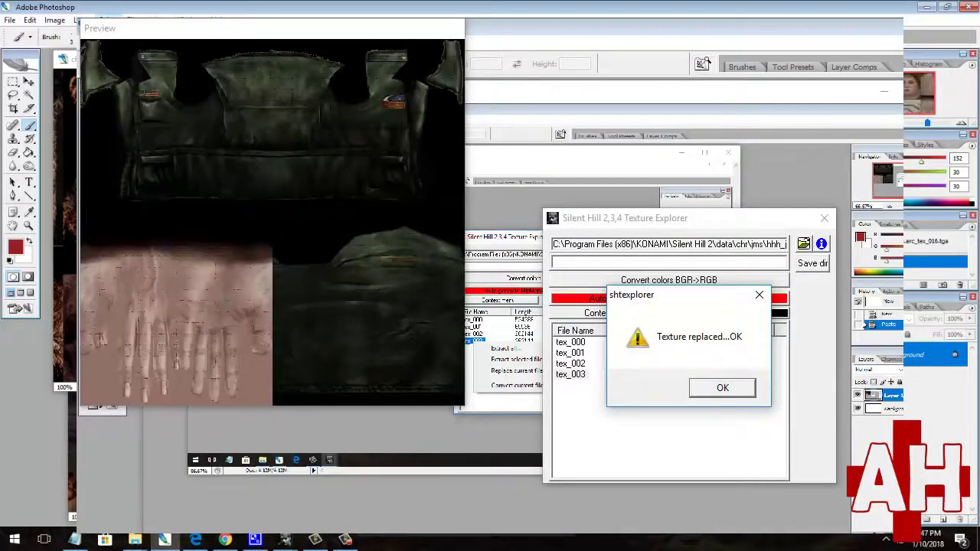
- Paste the face texture into chren.arc_tex_018 as a new layer
left_click(30, 19)
left_click(3, 72)
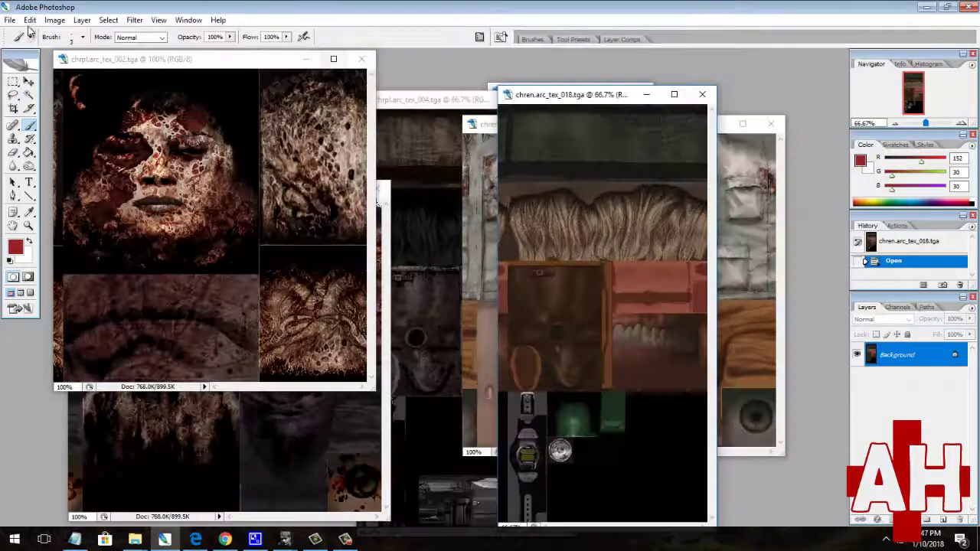
left_click(30, 20)
left_click(46, 120)
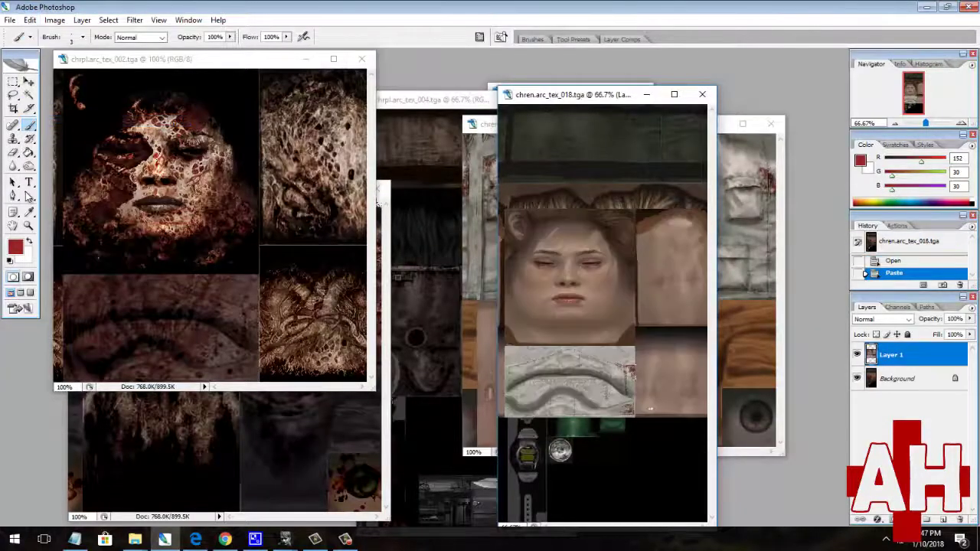
- Paste the face texture into chrpl.arc_tex_002 as Layer 1 and hide that layer
left_click(245, 110)
left_click(30, 20)
left_click(46, 120)
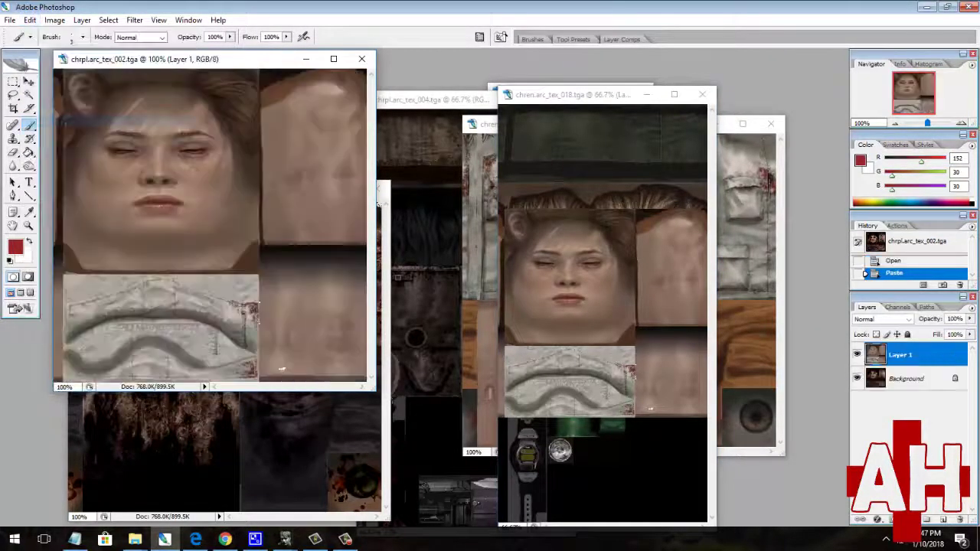
left_click(859, 355)
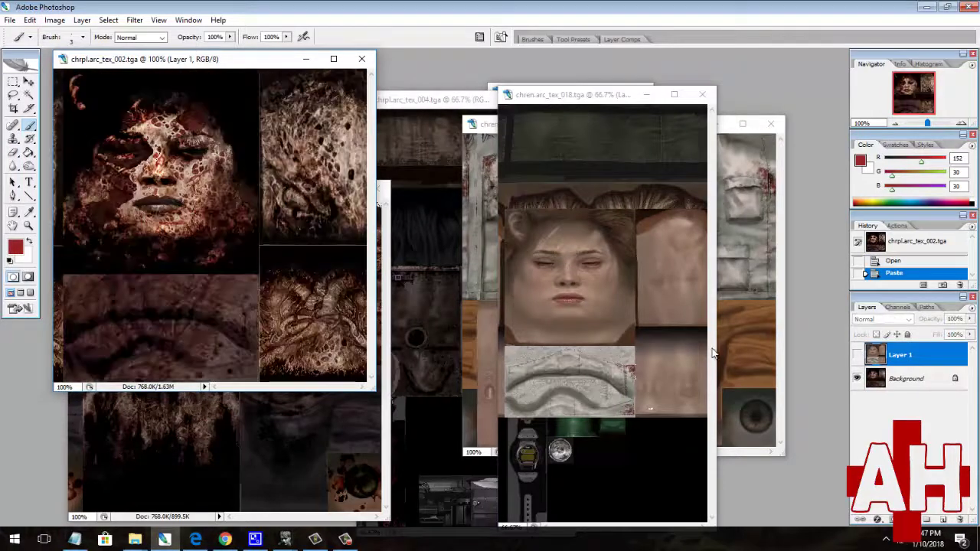
left_click(224, 135)
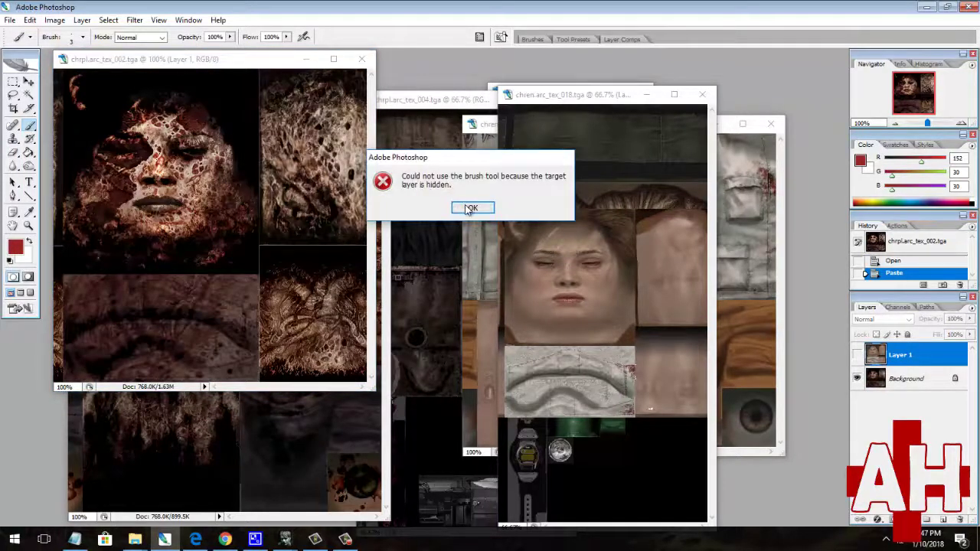
- Dismiss the hidden-layer error and show Layer 1 in chrpl.arc_tex_002 at 100% opacity
left_click(470, 209)
left_click(582, 111)
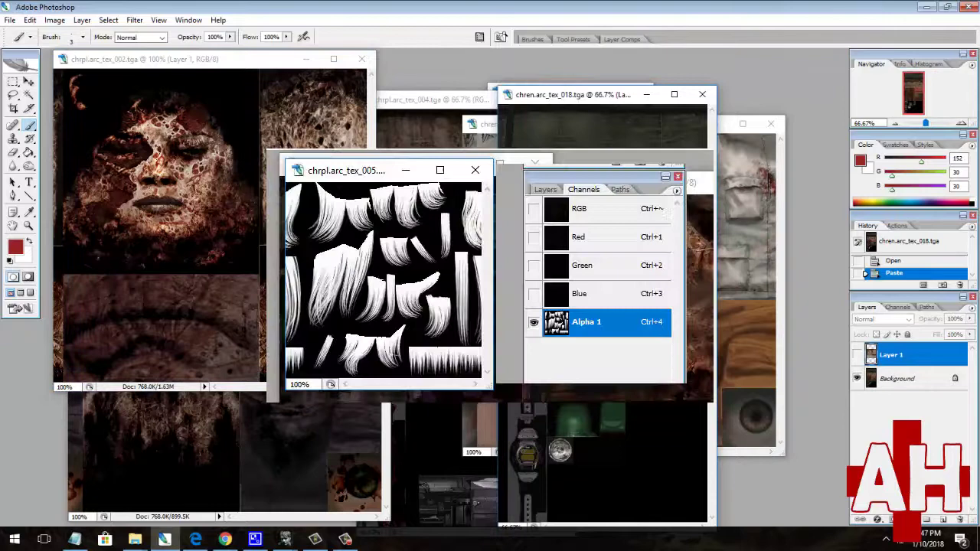
left_click(248, 67)
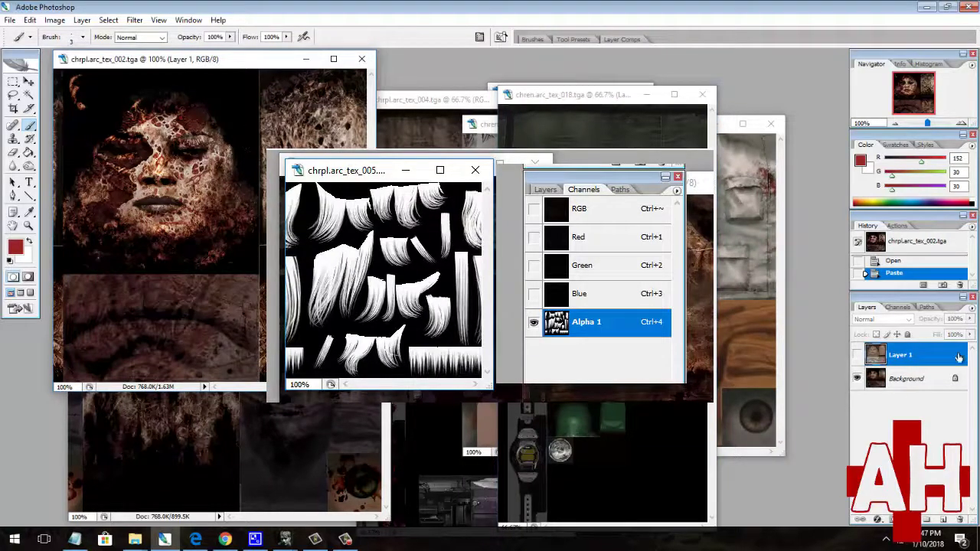
left_click(857, 356)
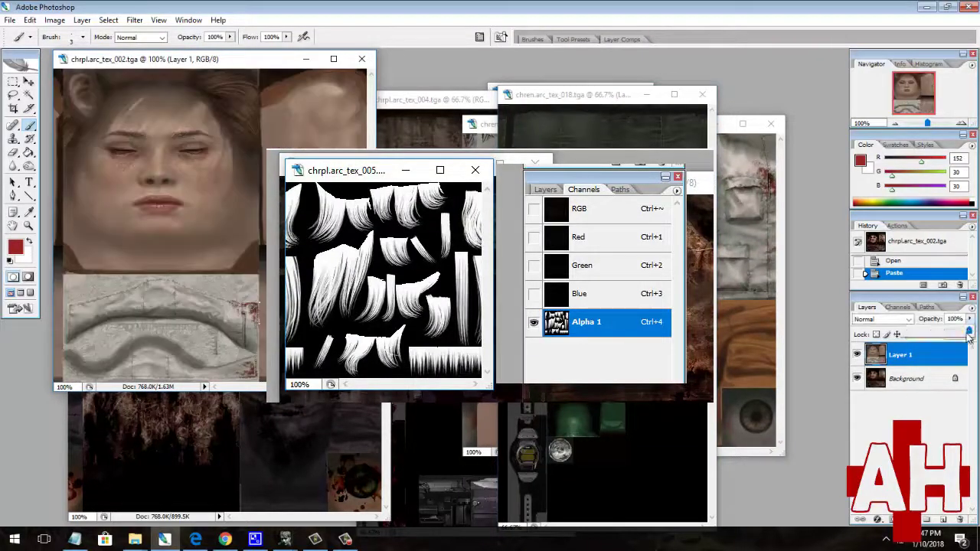
left_click(910, 339)
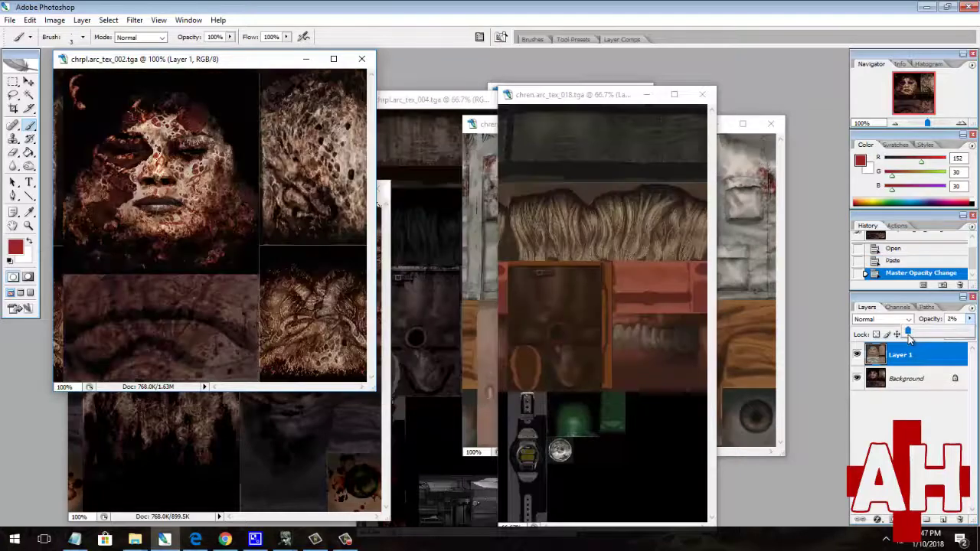
left_click_drag(931, 335, 958, 335)
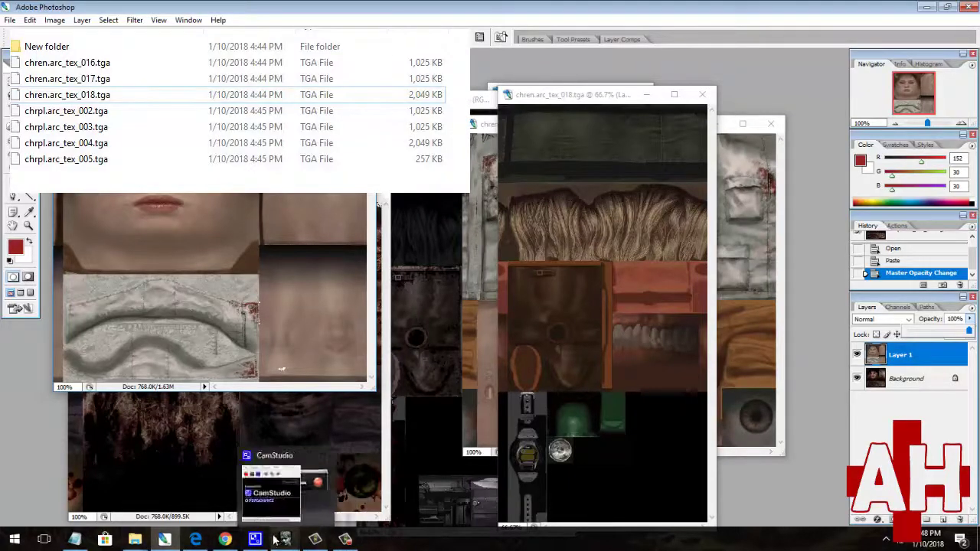
- Extract tex_017 from chren.arc to a file and confirm the conversion
mouse_move(285, 540)
left_click(243, 483)
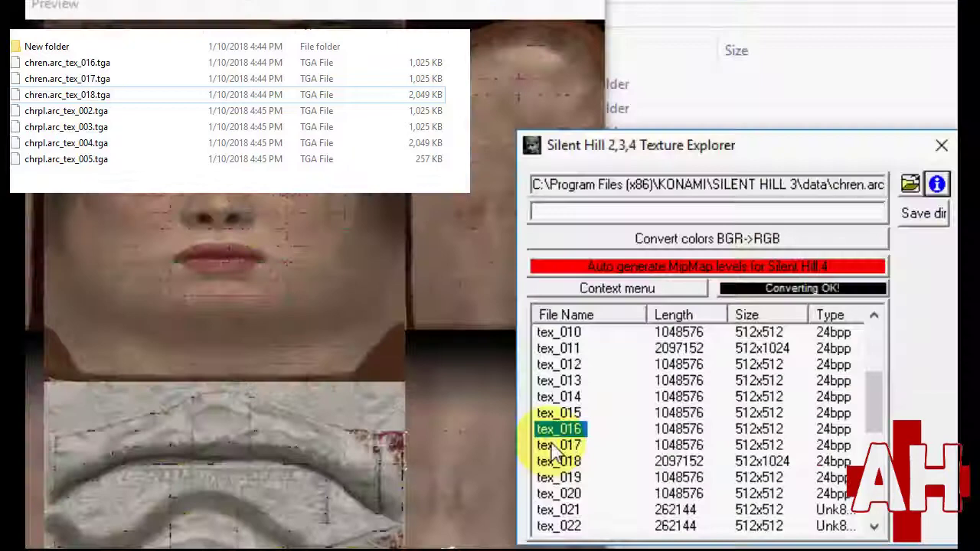
left_click(284, 343)
right_click(288, 346)
left_click(663, 490)
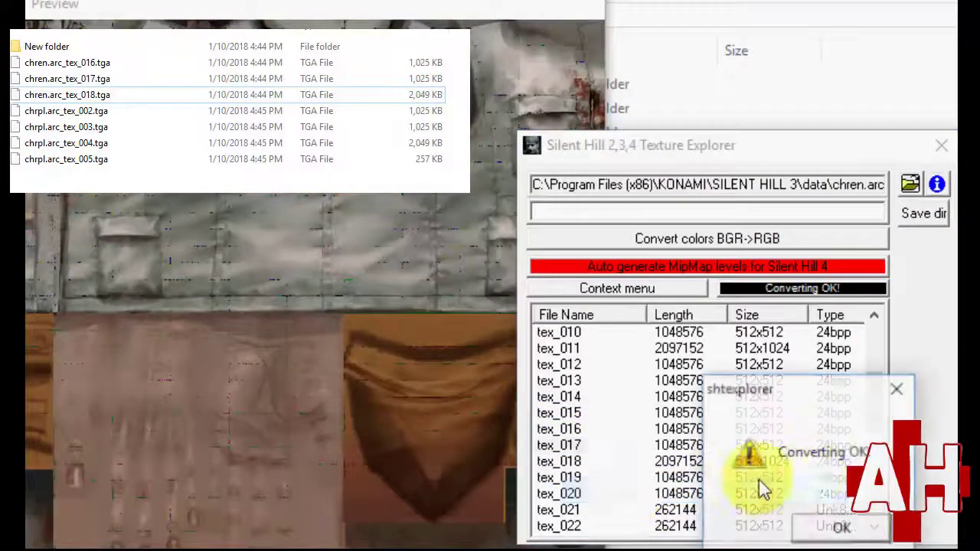
left_click(840, 528)
- Extract tex_018 to a file the same way, then preview tex_019
left_click(561, 461)
right_click(564, 467)
left_click(663, 506)
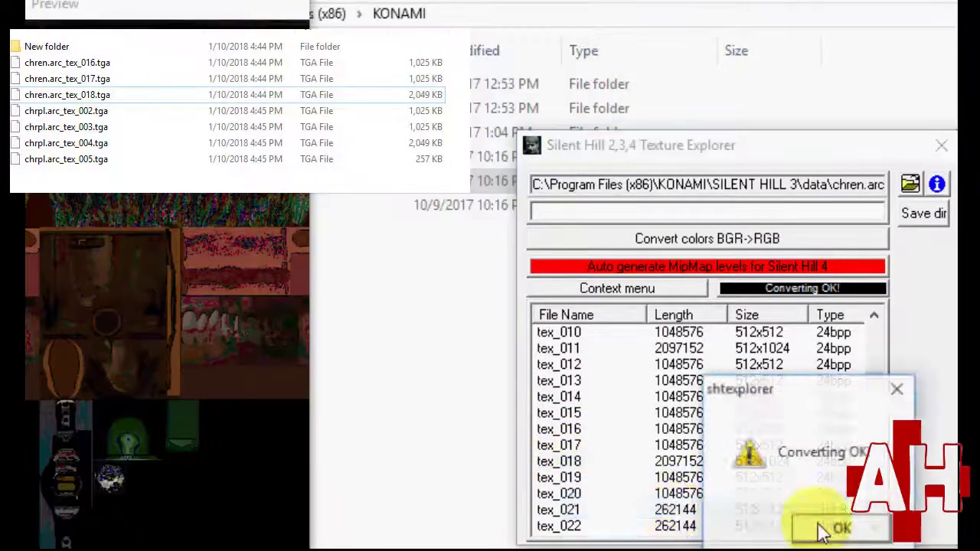
left_click(838, 529)
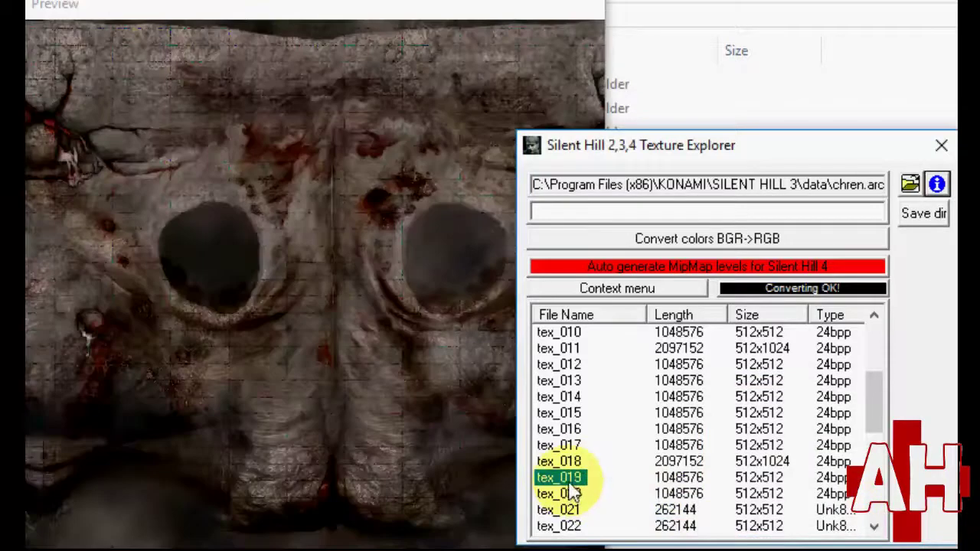
left_click(575, 478)
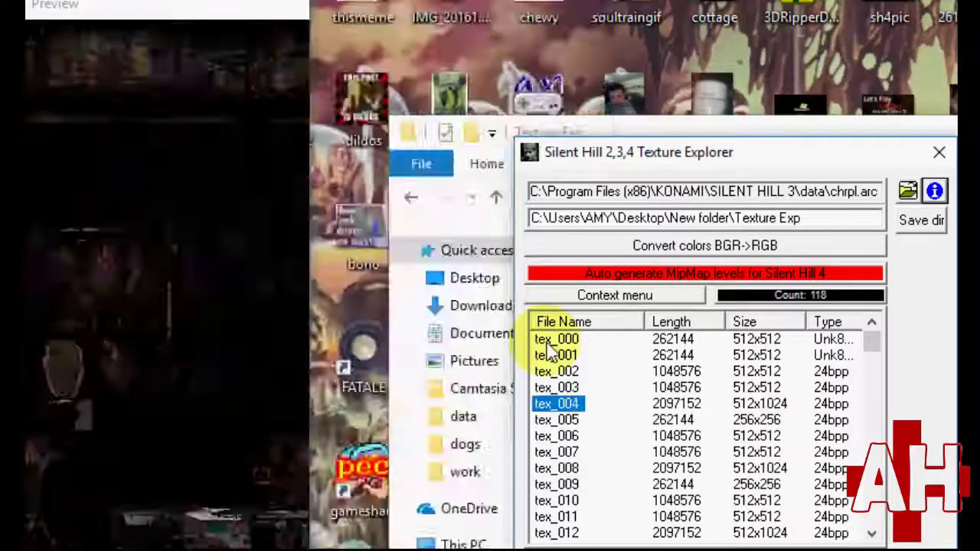
key("Down")
key("Down")
key("Down")
key("Down")
key("Down")
key("Down")
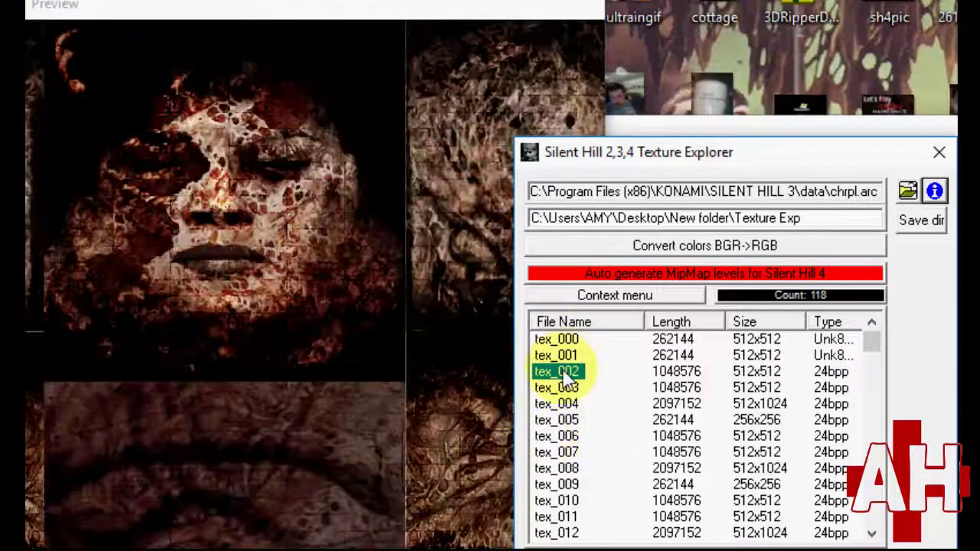
- Step through the chrpl.arc list and convert tex_002 from its context menu, confirming 'Converting OK!'
right_click(566, 375)
left_click(649, 412)
left_click(840, 527)
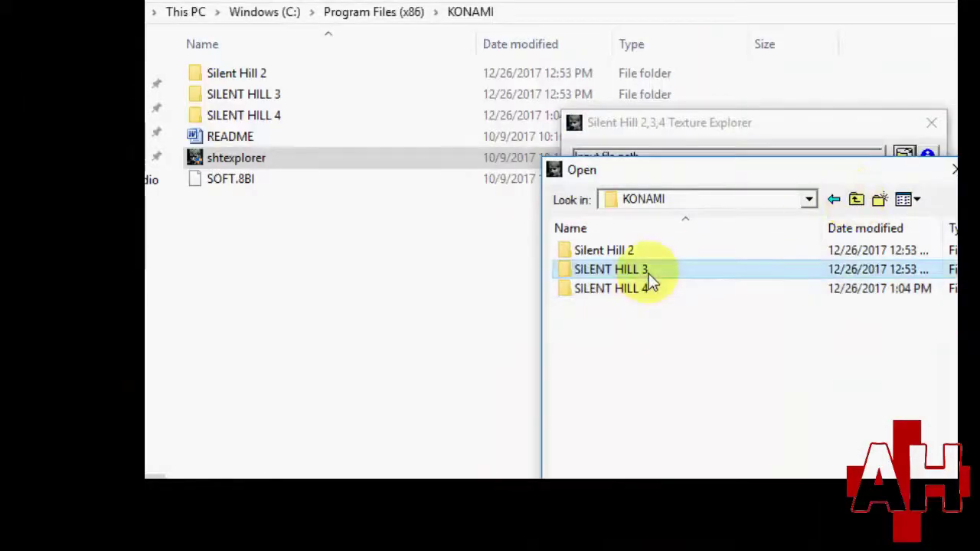
- Browse into SILENT HILL 3 > data and scroll down to load the chren.arc archive
double_click(649, 271)
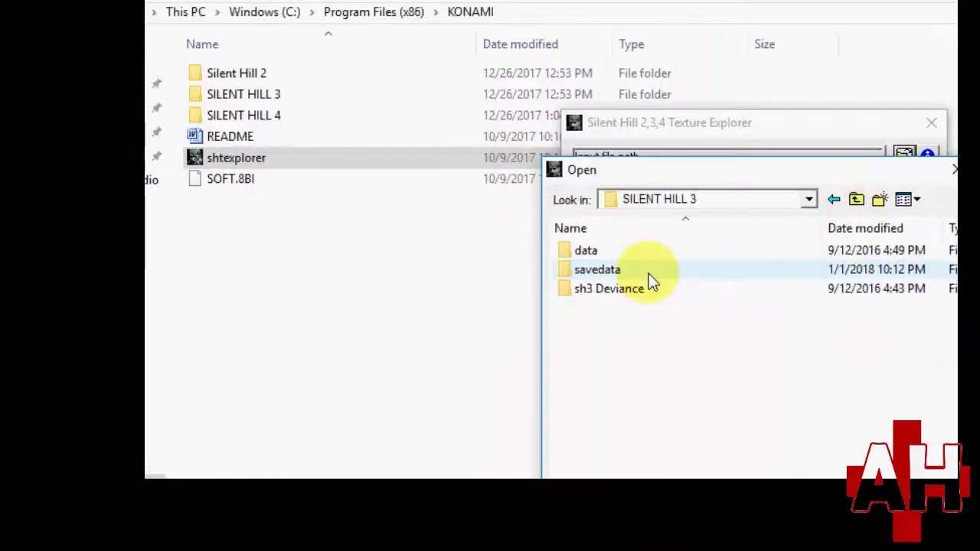
double_click(631, 258)
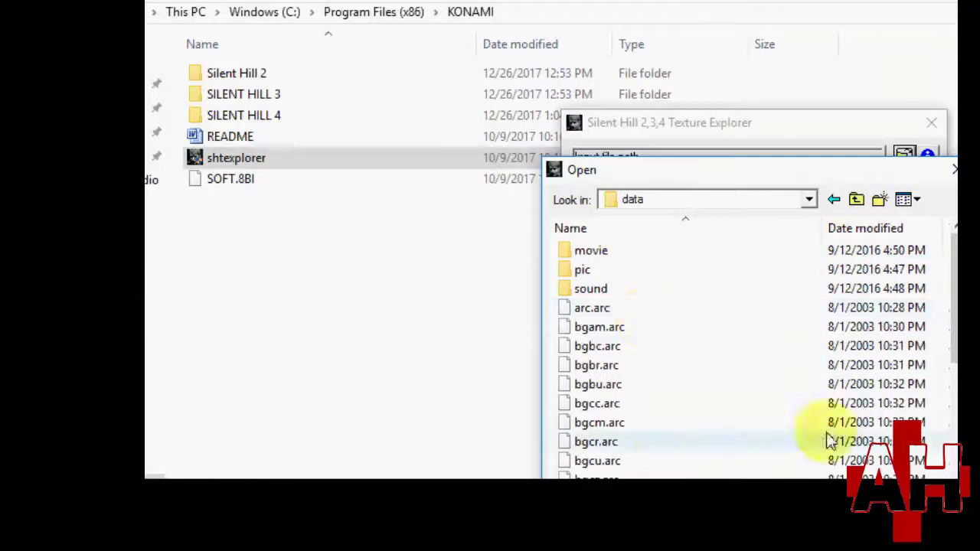
left_click_drag(952, 262, 952, 399)
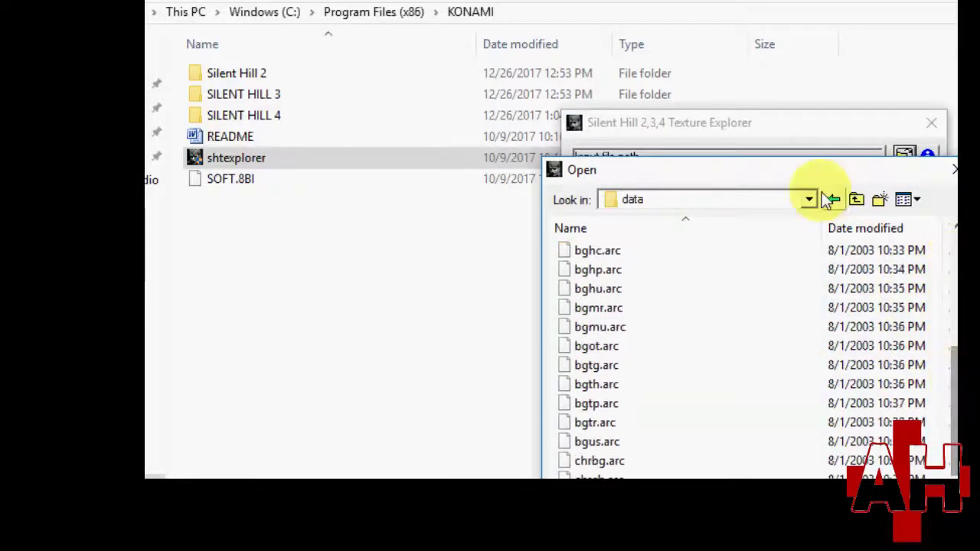
left_click_drag(784, 169, 768, 38)
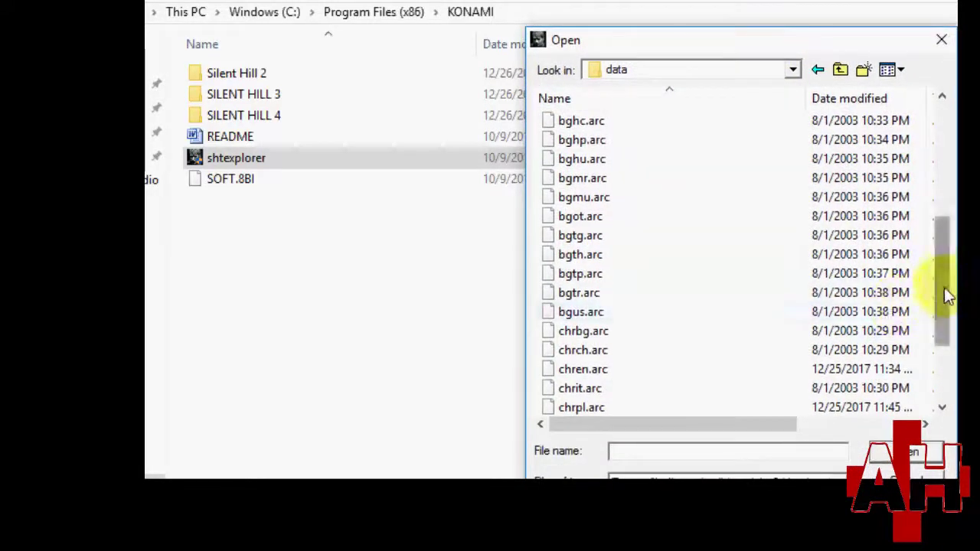
left_click_drag(948, 295, 947, 350)
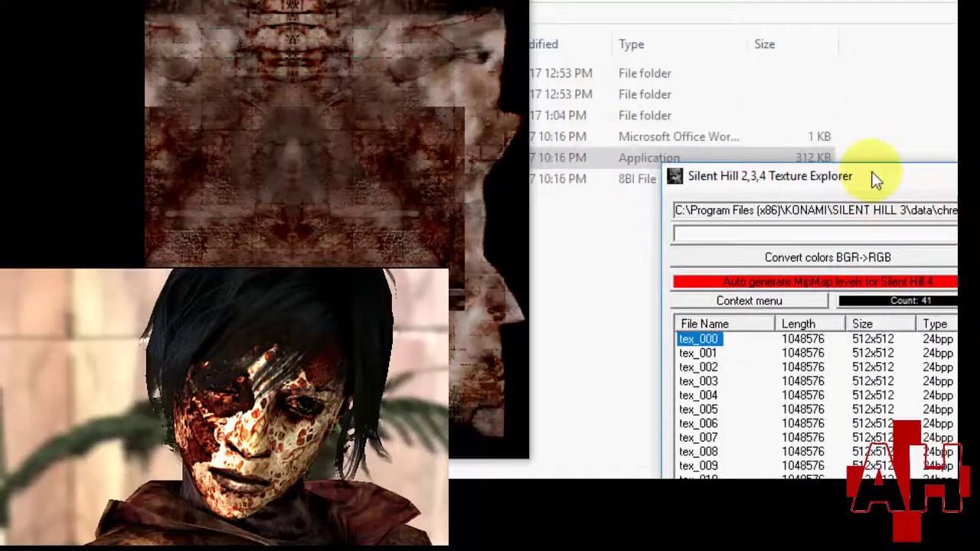
- Reposition the texture list window and preview chren.arc textures tex_001 through tex_005
left_click_drag(367, 2, 436, 7)
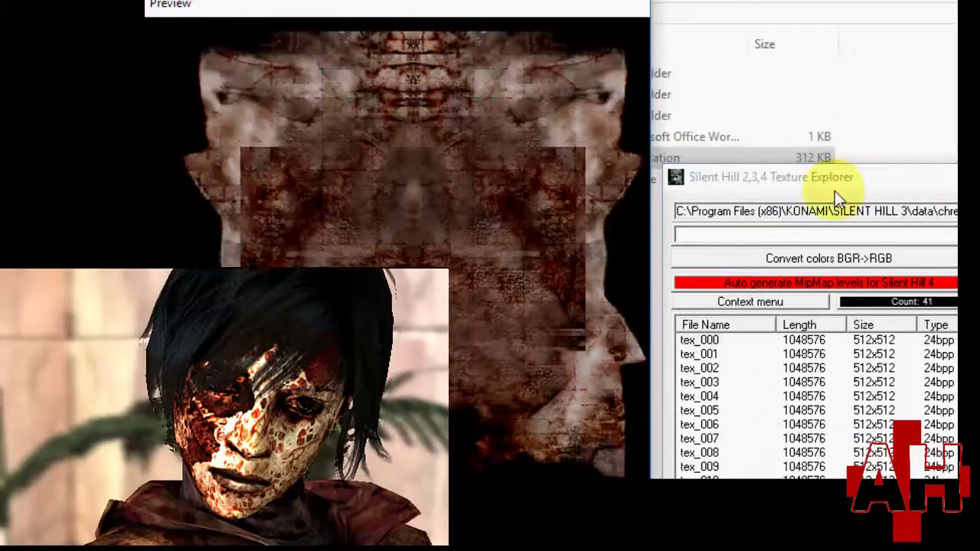
left_click_drag(834, 187, 749, 136)
key("Down")
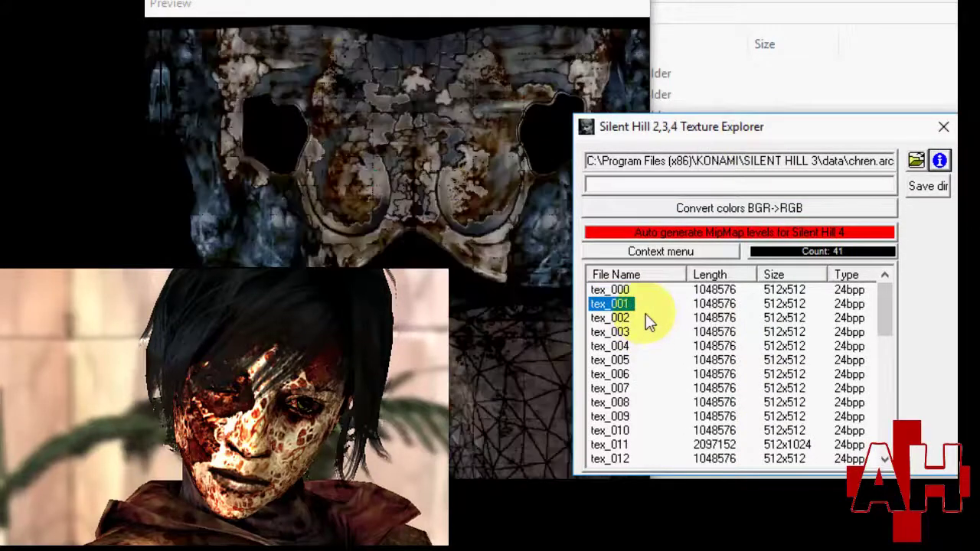
key("Down")
key("Down")
key("Down")
key("Down")
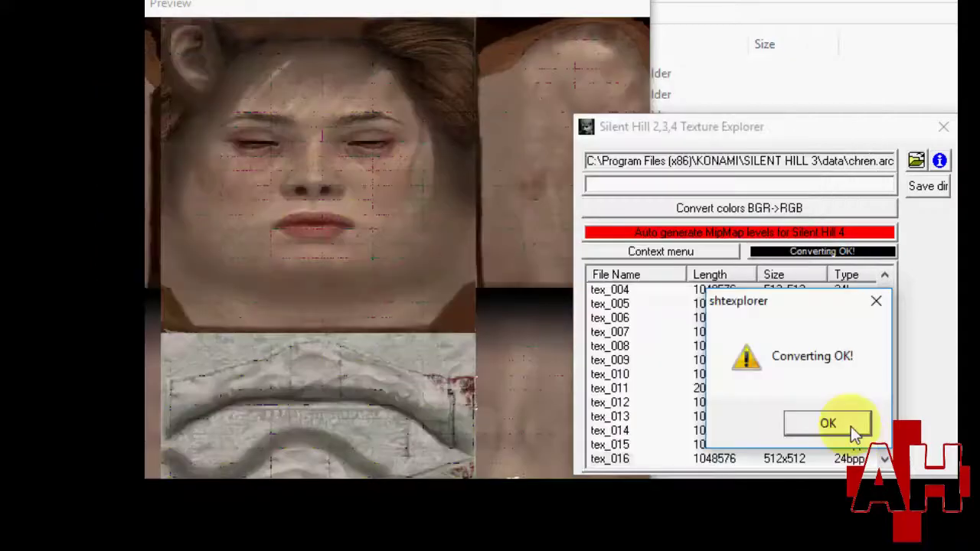
- Confirm the 'Converting OK!' message for the tex_016 conversion
left_click(850, 426)
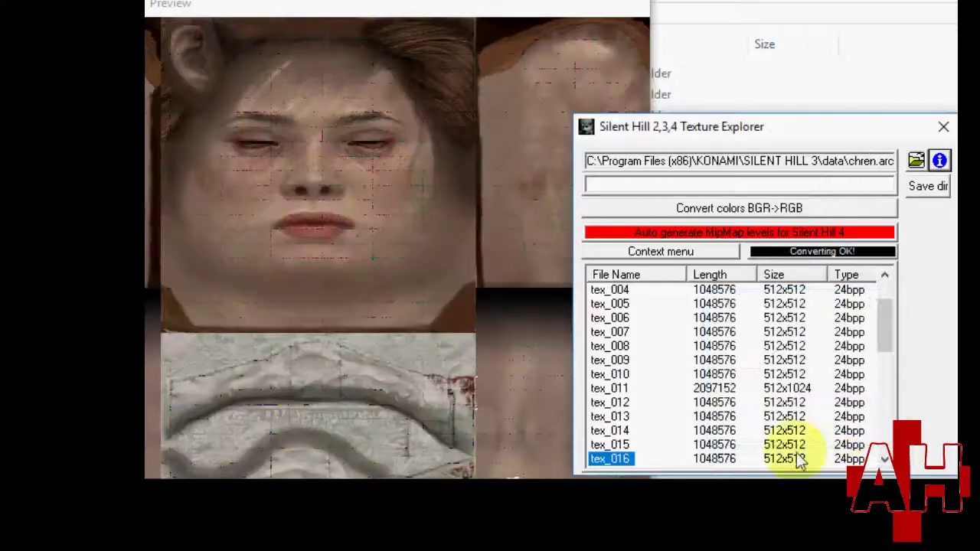